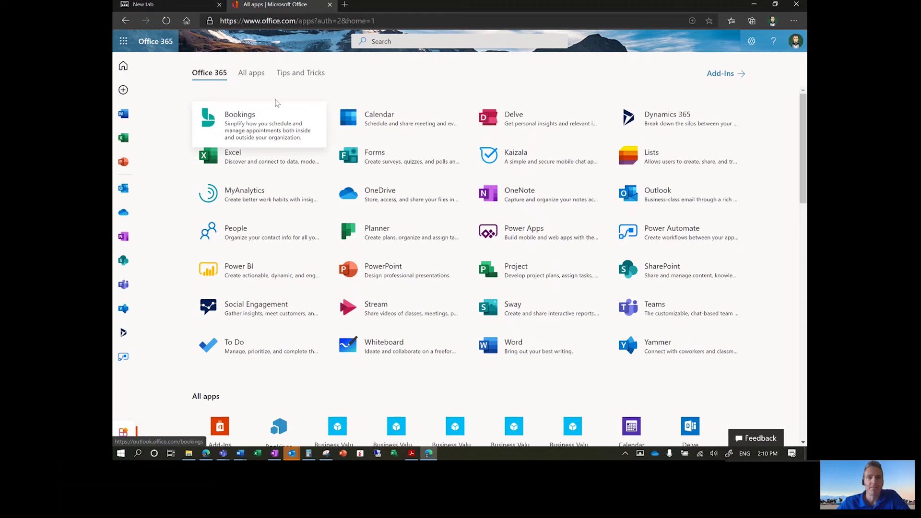
- Bring the Teams chat window forward and launch the Bookings app from its additional apps list
left_click(222, 453)
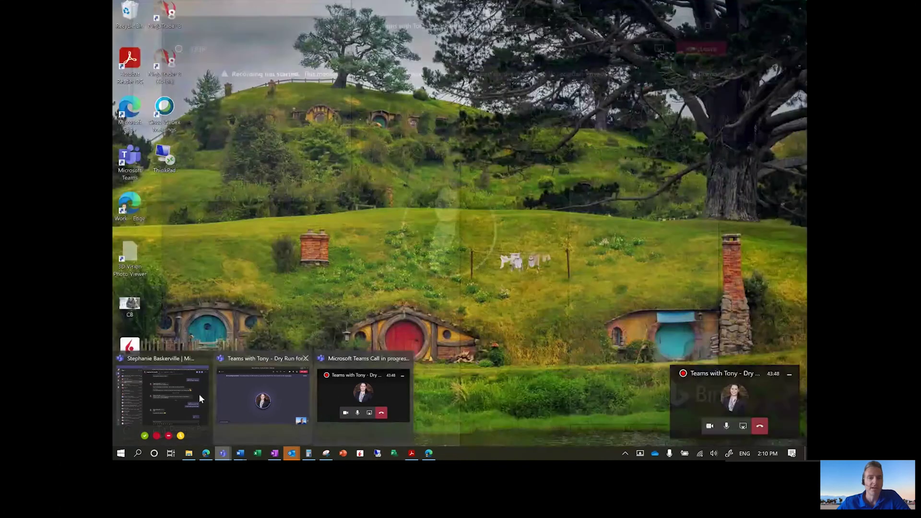
left_click(199, 395)
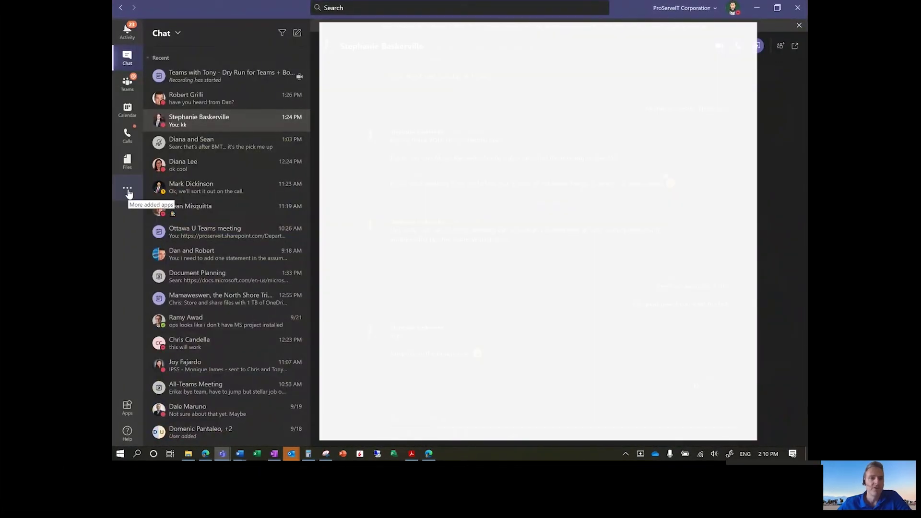
left_click(128, 191)
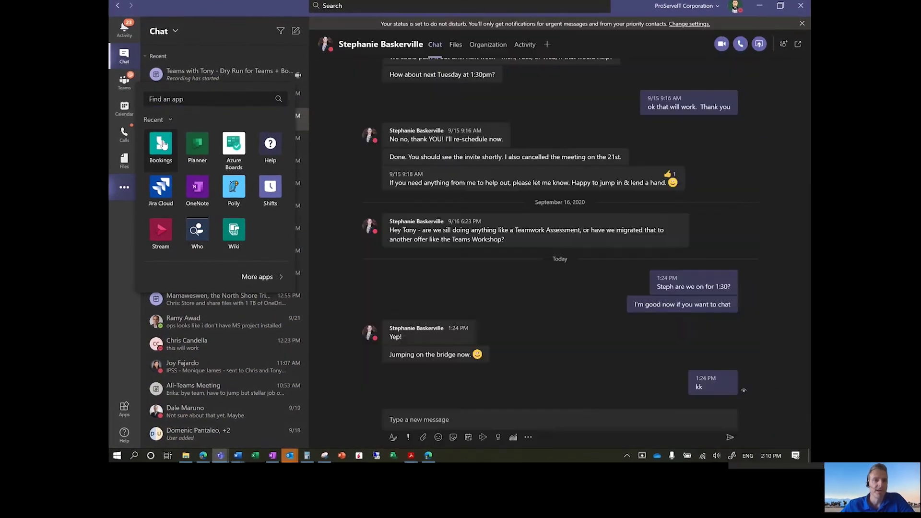
left_click(163, 143)
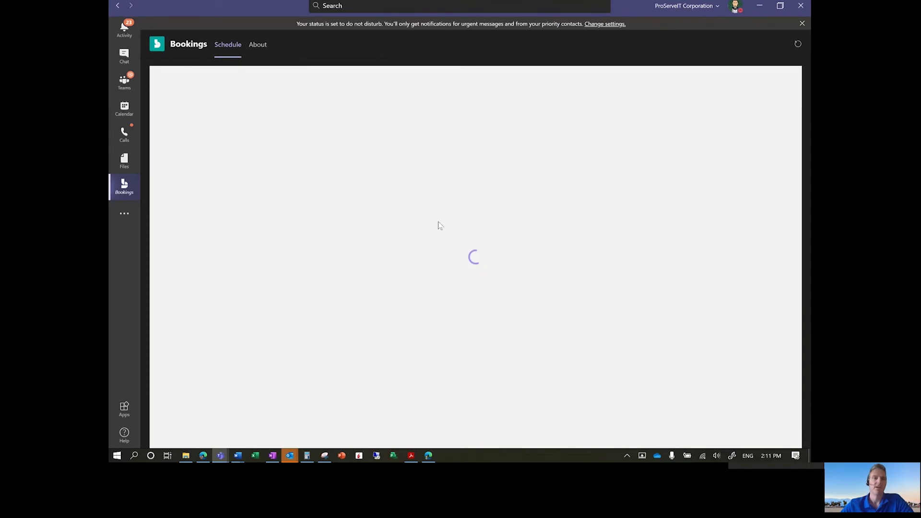
- Minimize Teams and launch the Bookings web app from the Office 365 apps page
left_click(759, 8)
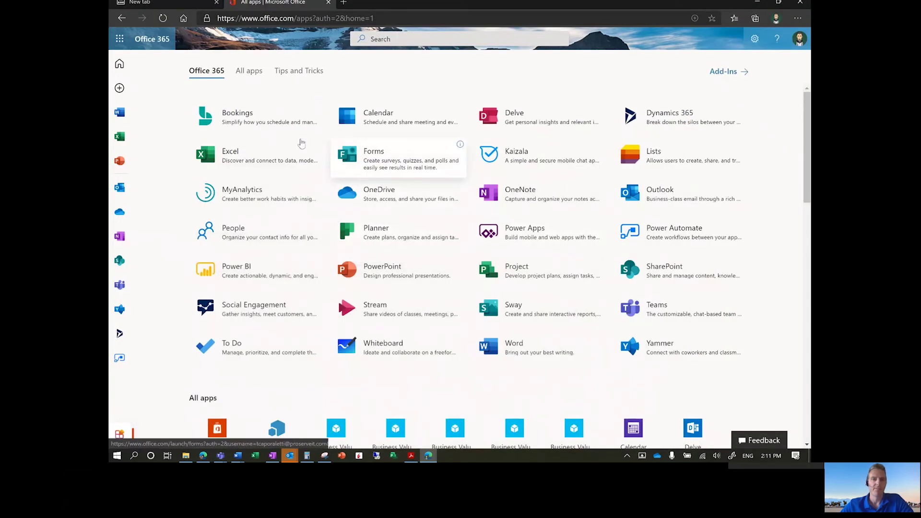
left_click(237, 119)
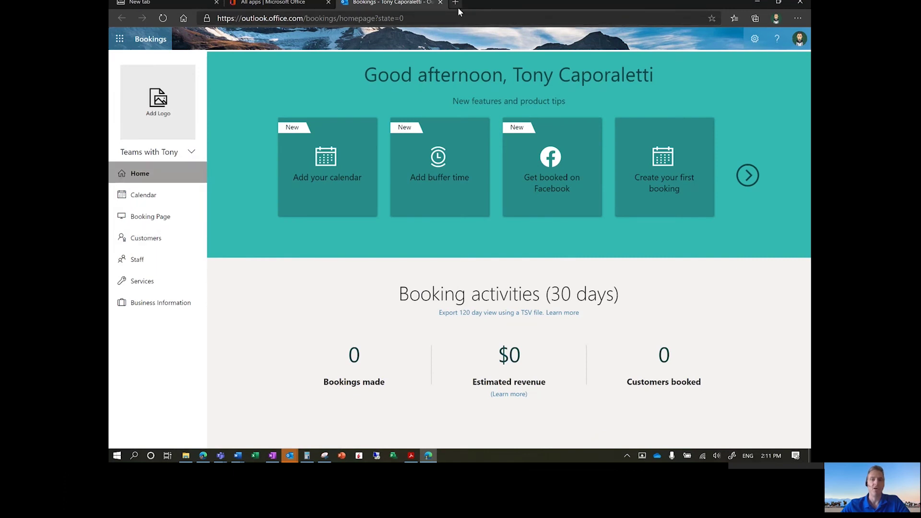
mouse_move(220, 456)
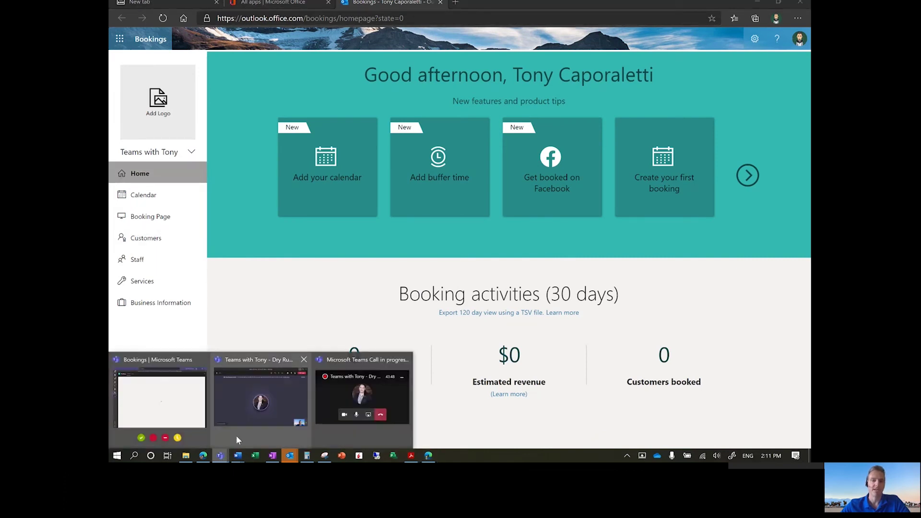
left_click(188, 421)
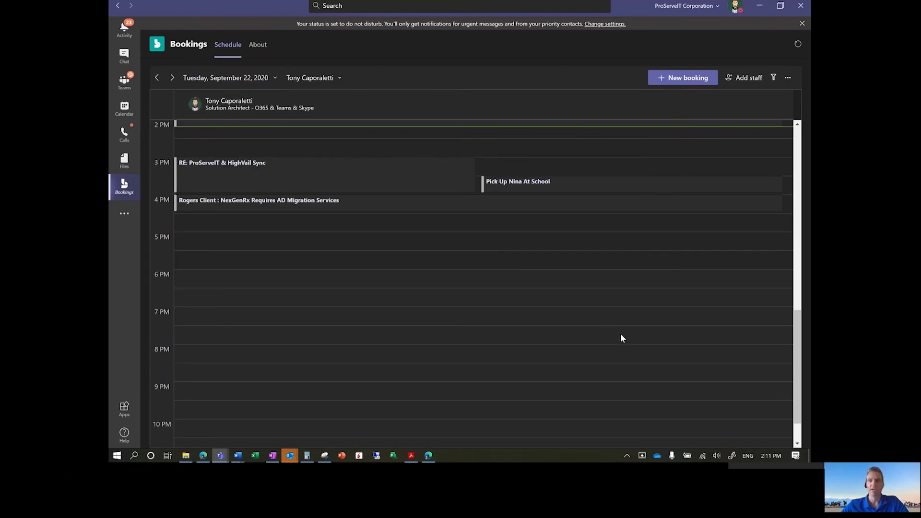
left_click(785, 81)
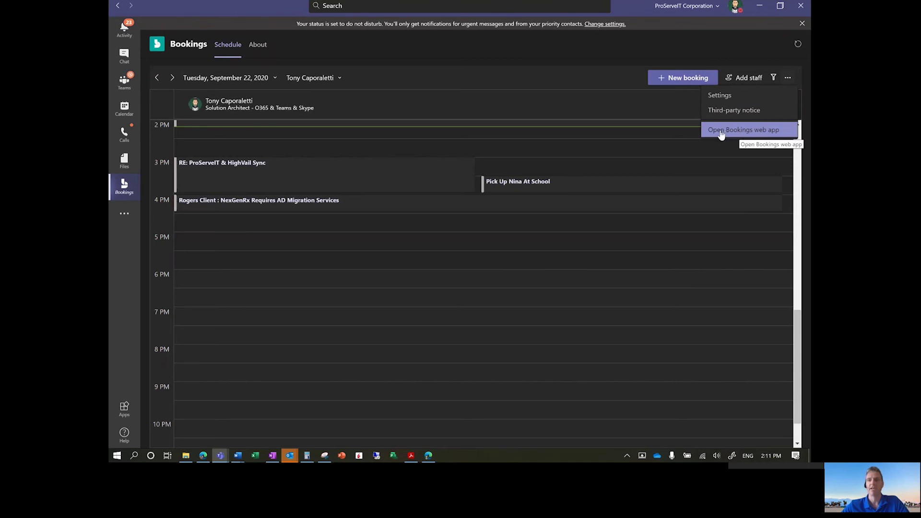
left_click(758, 7)
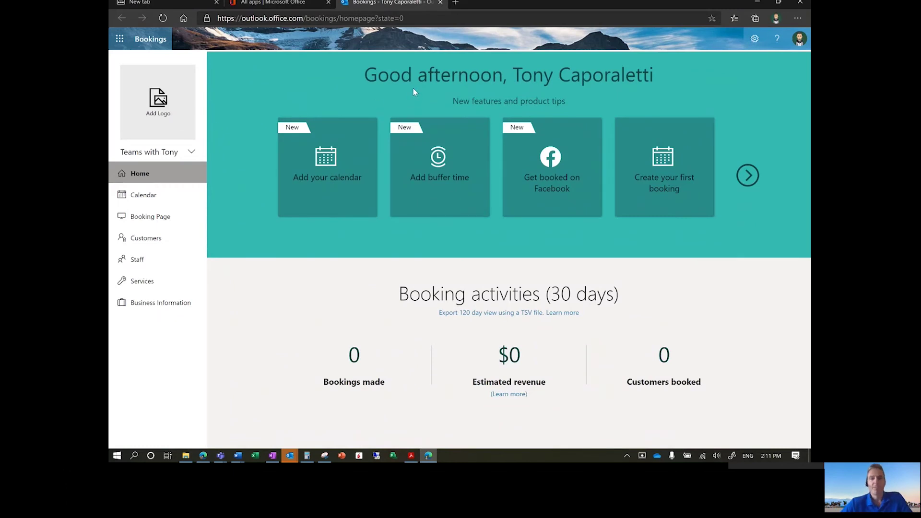
- Expand the Teams with Tony business options, then show the Staff page with its Viewer and Administrator
left_click(191, 153)
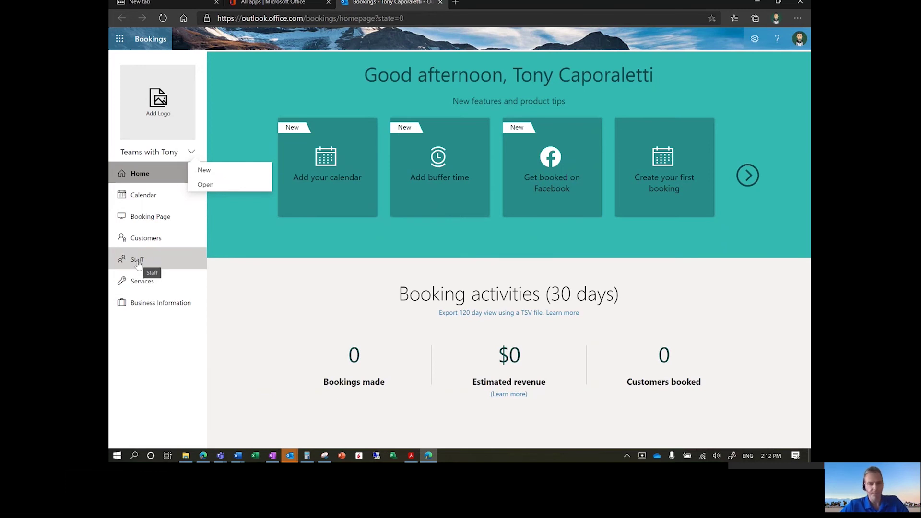
left_click(138, 261)
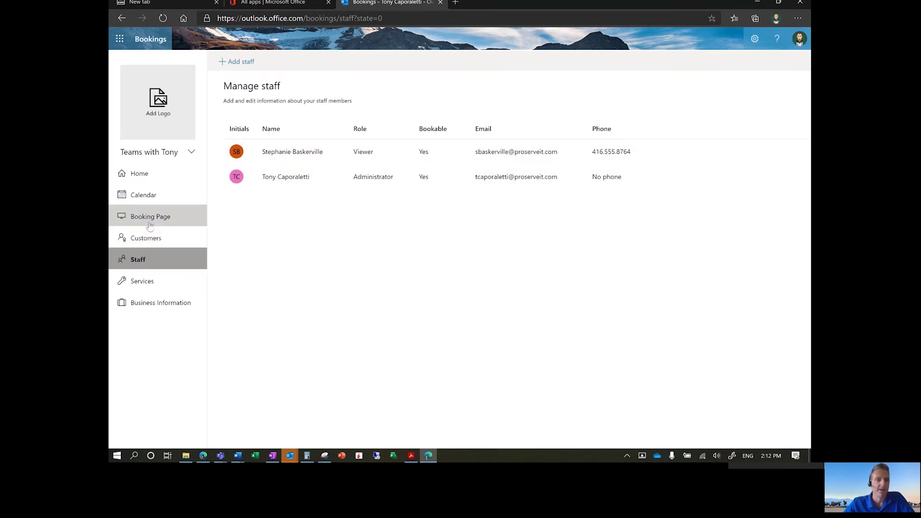
- Show the Services page listing Initial consult and the 1-hour $25.00 Haircut
left_click(143, 280)
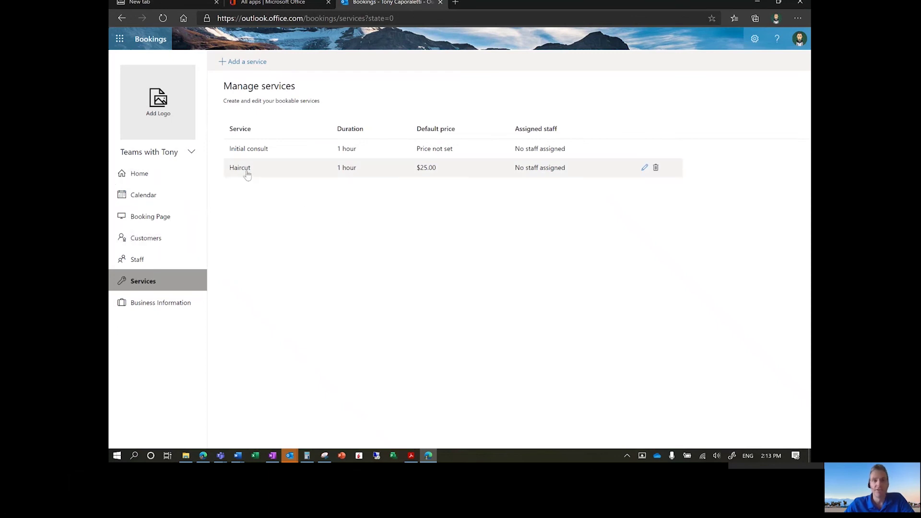
- Show the Booking Page settings and select 'owa' in the Published page's share link
left_click(150, 219)
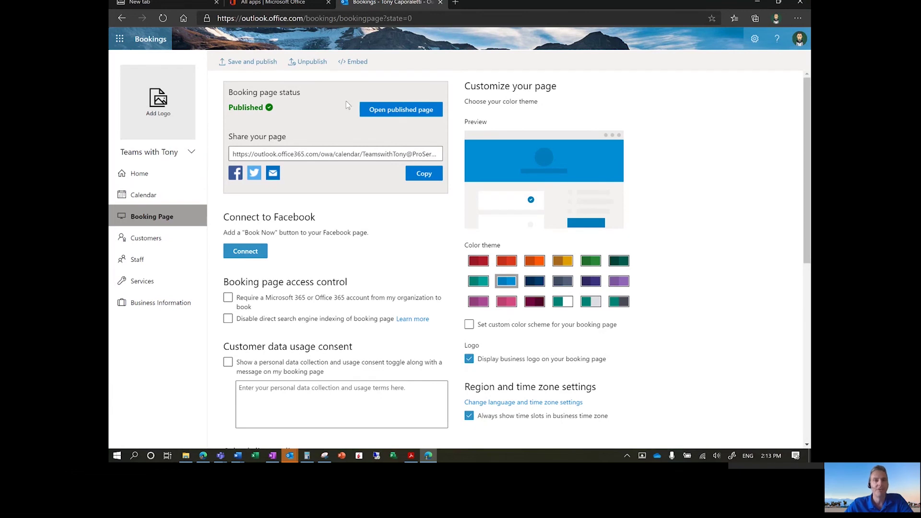
left_click(327, 152)
double_click(327, 153)
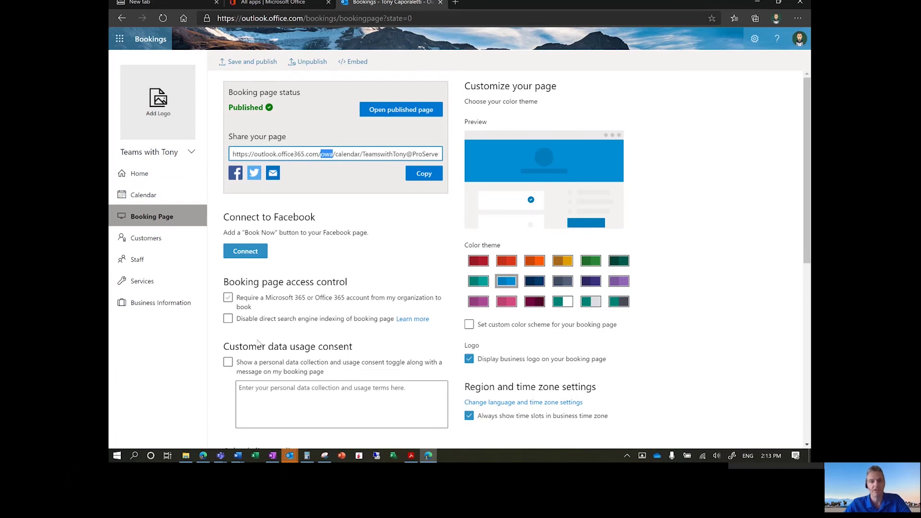
mouse_move(223, 458)
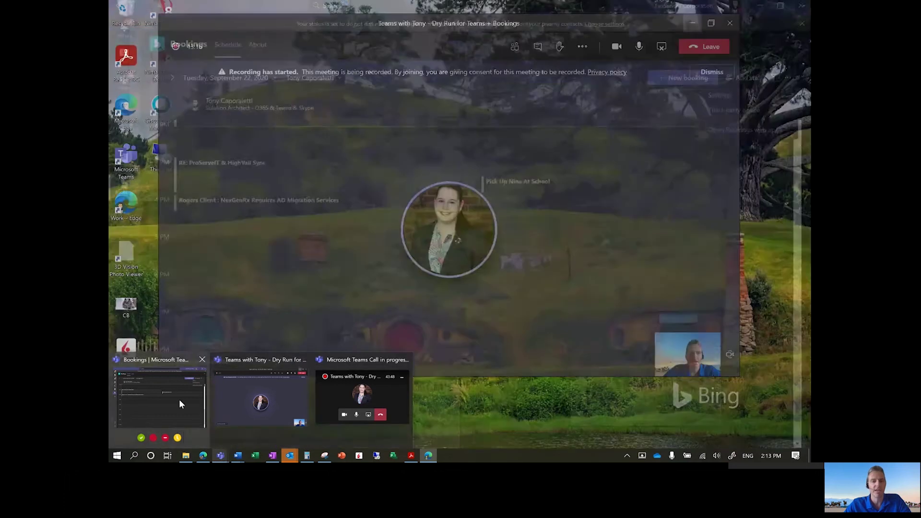
- In Teams Bookings, choose Existing booking calendar and pick the 'Teams with Tony' suggestion
left_click(179, 399)
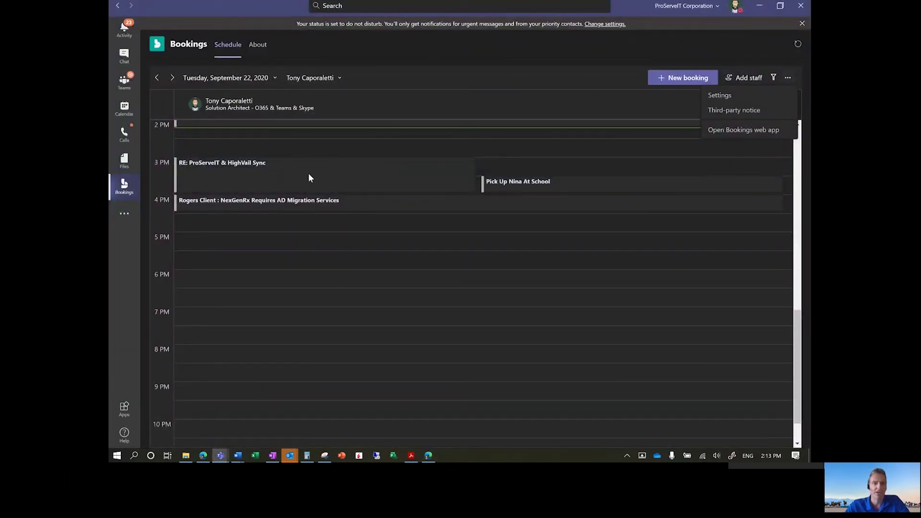
scroll(308, 173, "up", 1)
left_click(309, 79)
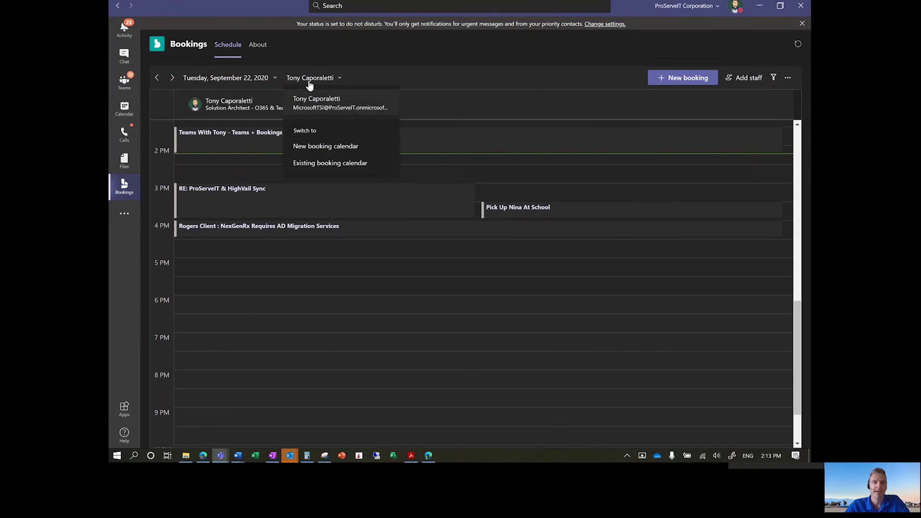
left_click(324, 164)
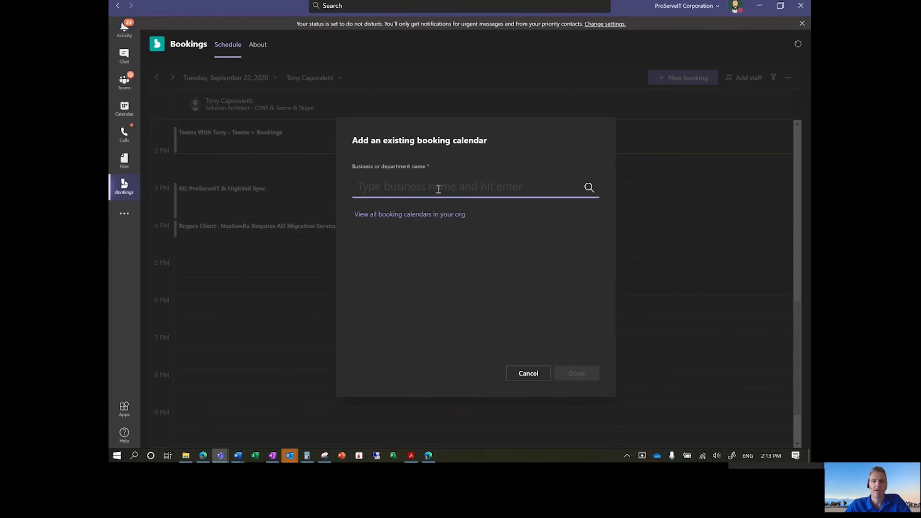
type("TE")
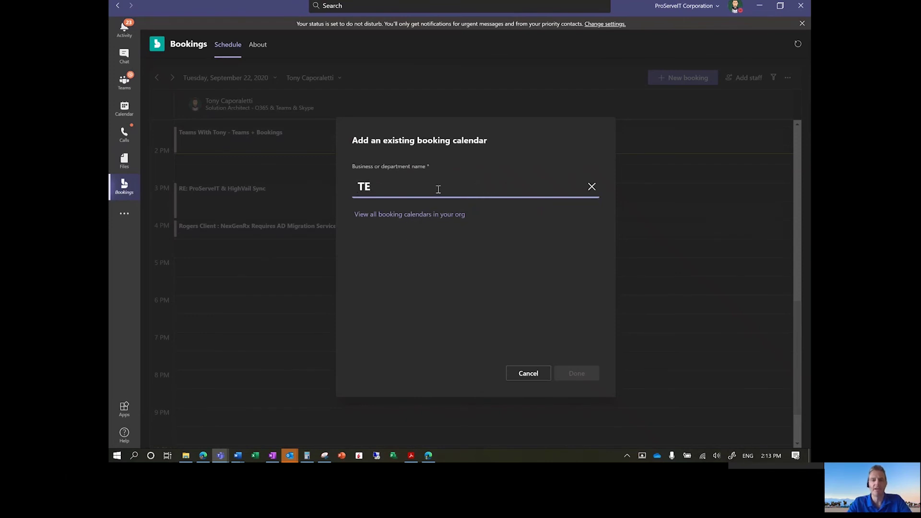
type("am")
key("BackSpace")
key("BackSpace")
key("BackSpace")
type("eams ")
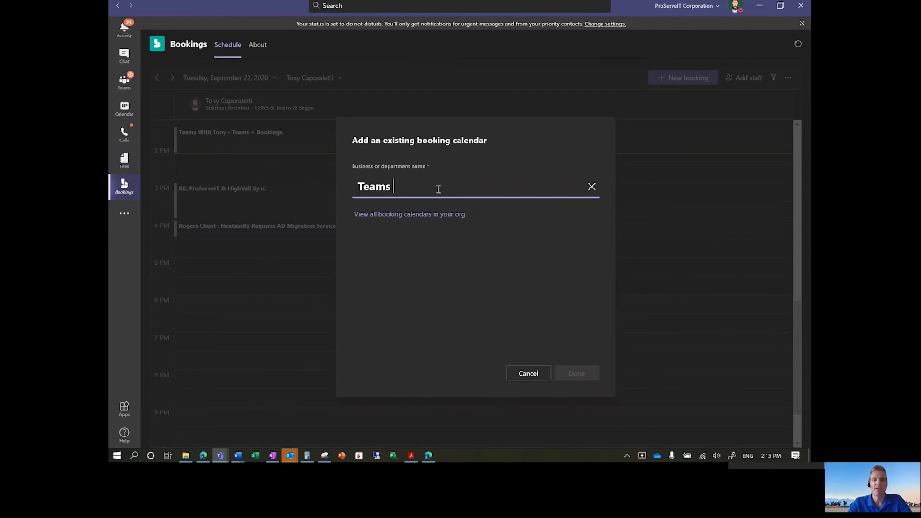
type("with To")
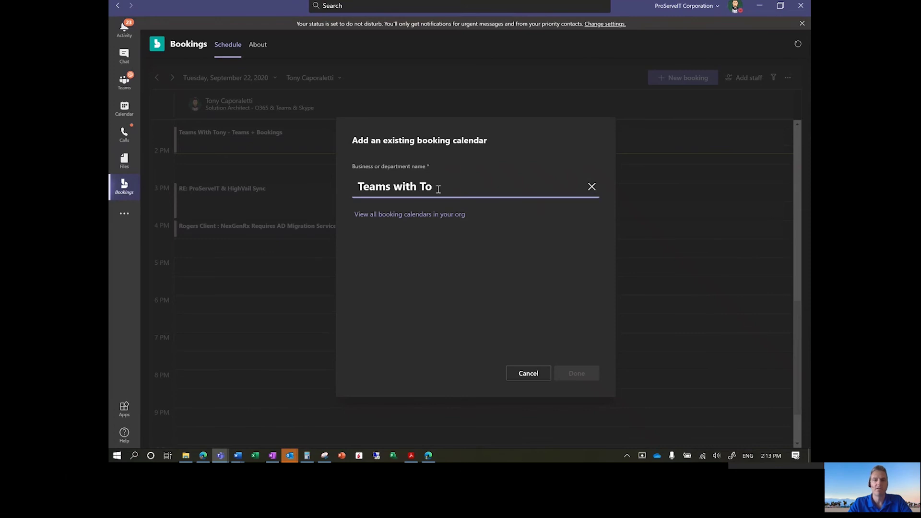
type("eny")
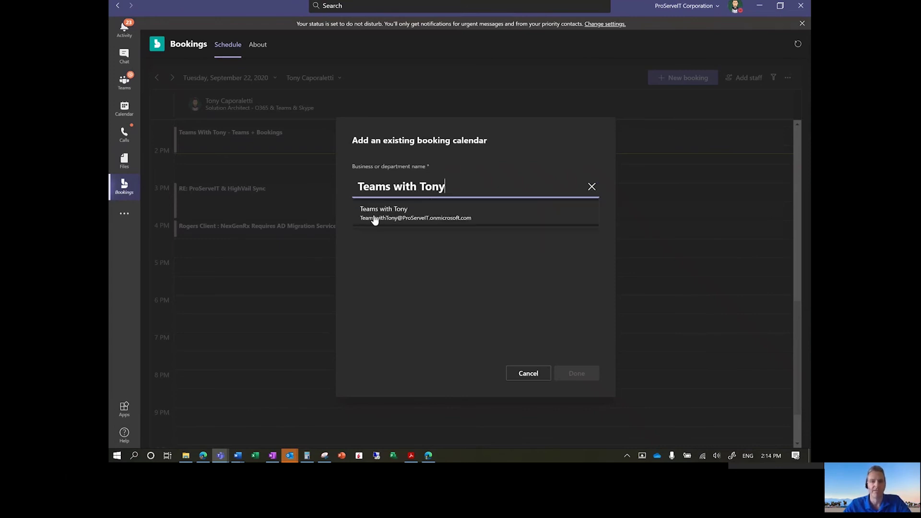
left_click(376, 216)
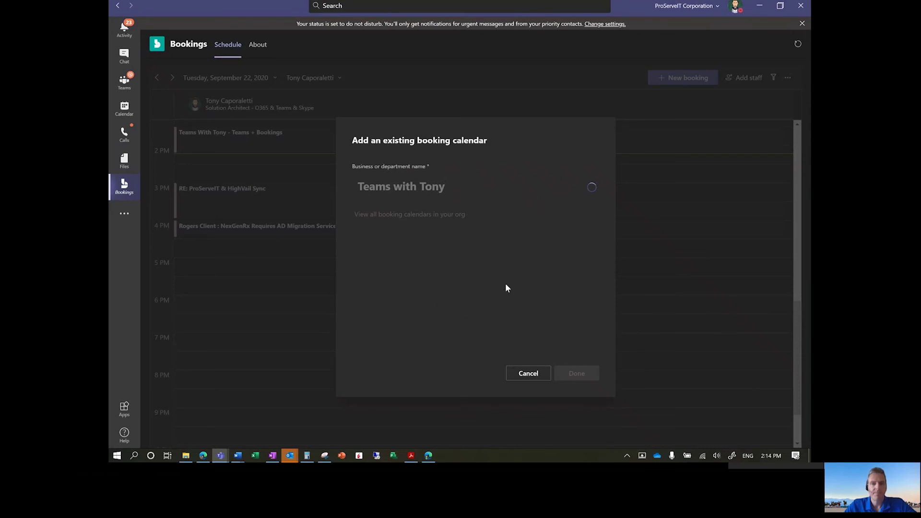
- Back in the browser, review the Published Booking Page settings and share link
left_click(759, 5)
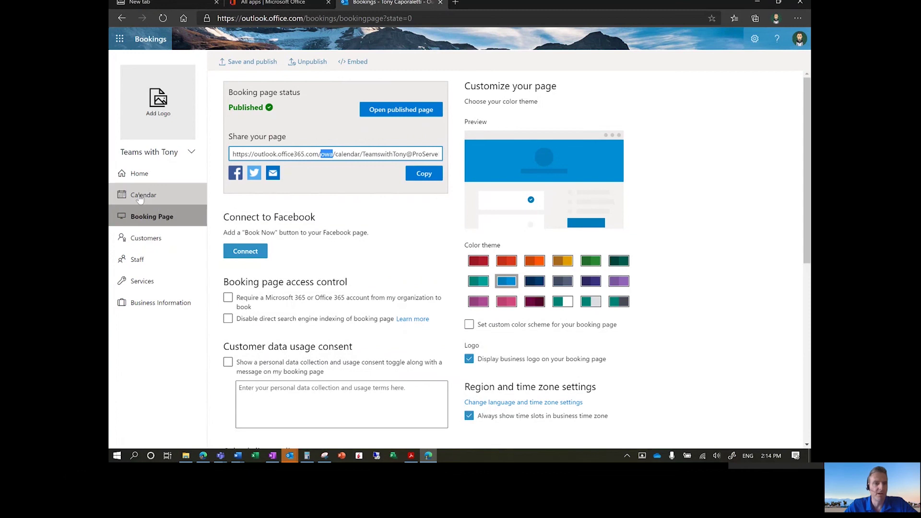
scroll(679, 241, "down", 1)
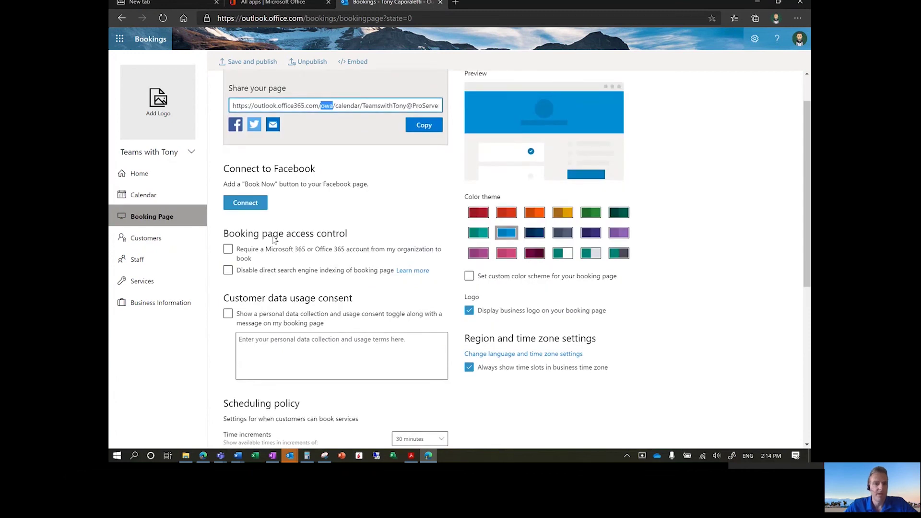
scroll(417, 235, "down", 1)
scroll(536, 245, "up", 2)
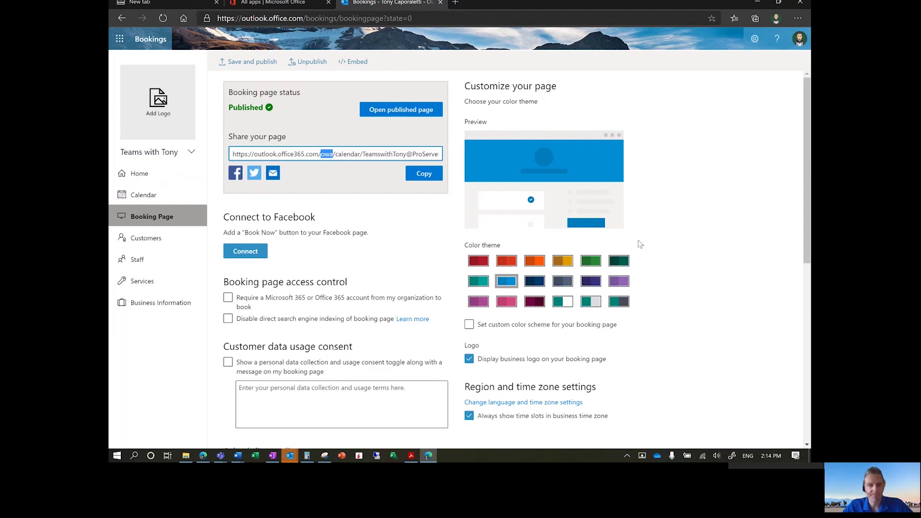
scroll(643, 244, "down", 3)
scroll(473, 237, "down", 1)
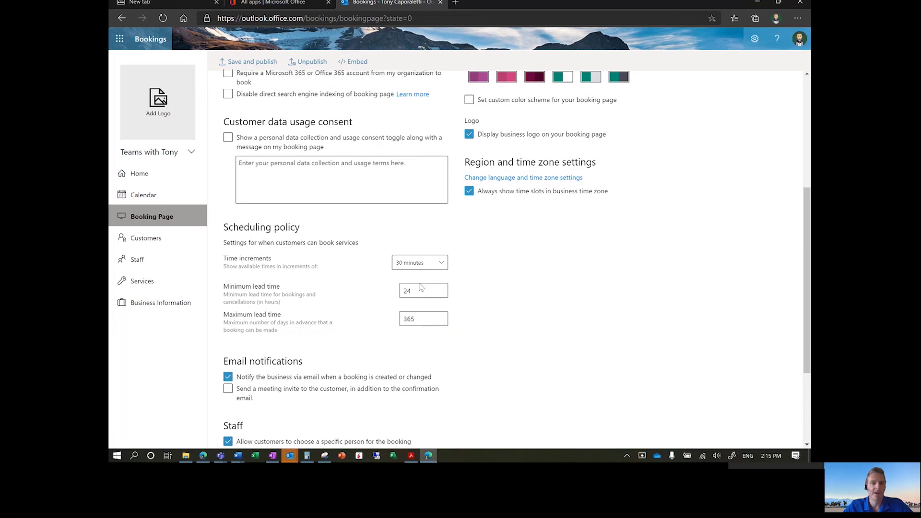
scroll(434, 221, "up", 5)
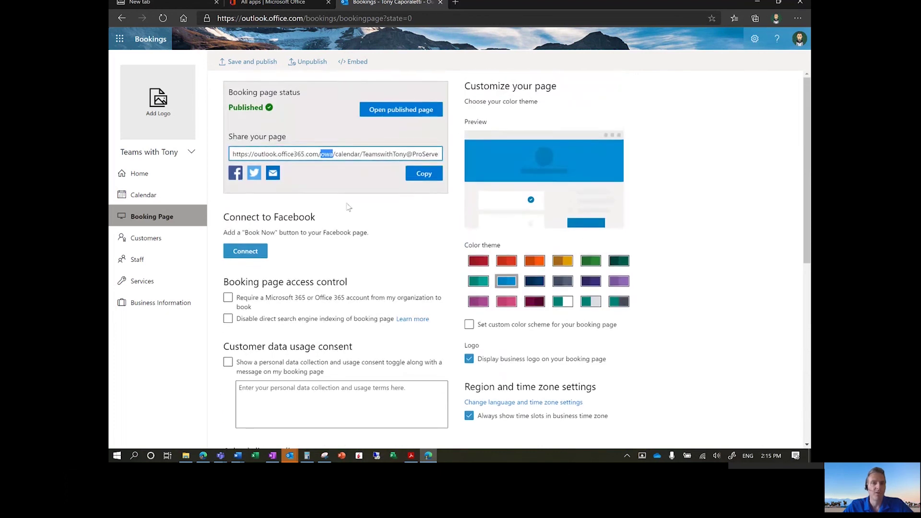
- Show the published Teams with Tony public booking page
left_click(392, 111)
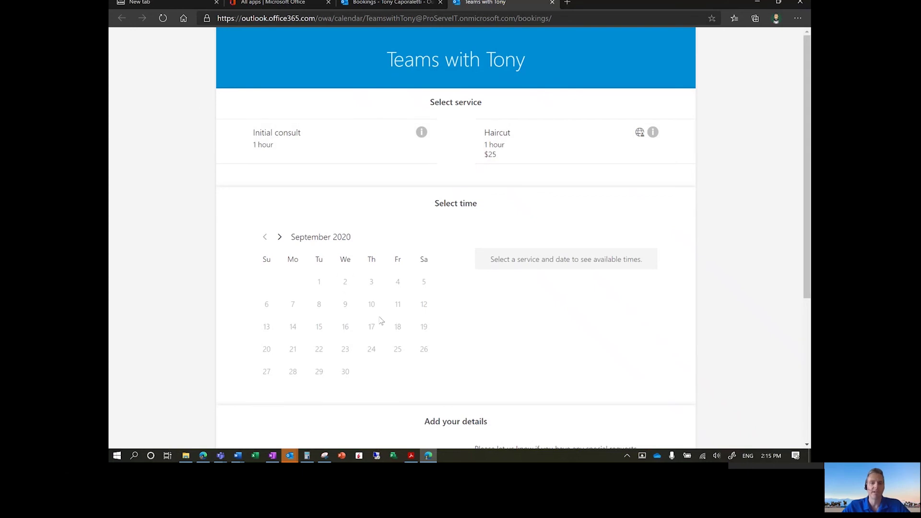
scroll(380, 321, "down", 3)
scroll(349, 229, "up", 1)
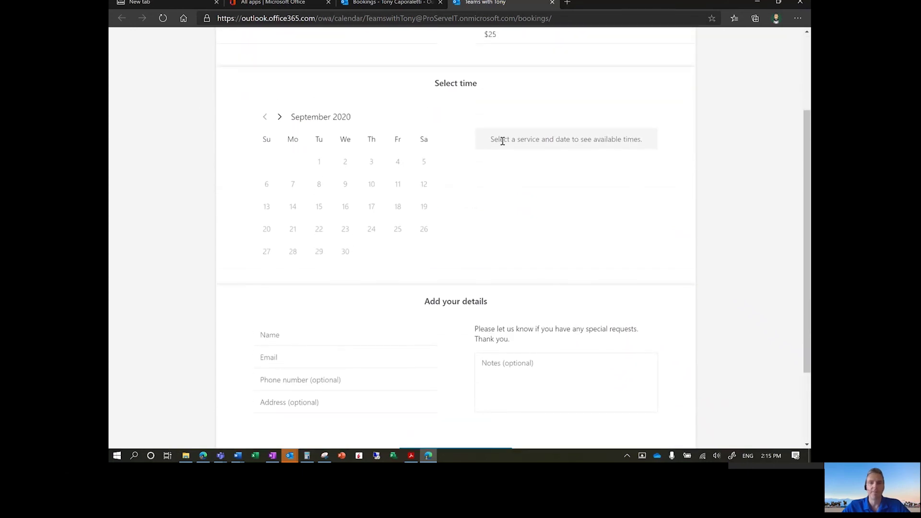
scroll(550, 142, "up", 2)
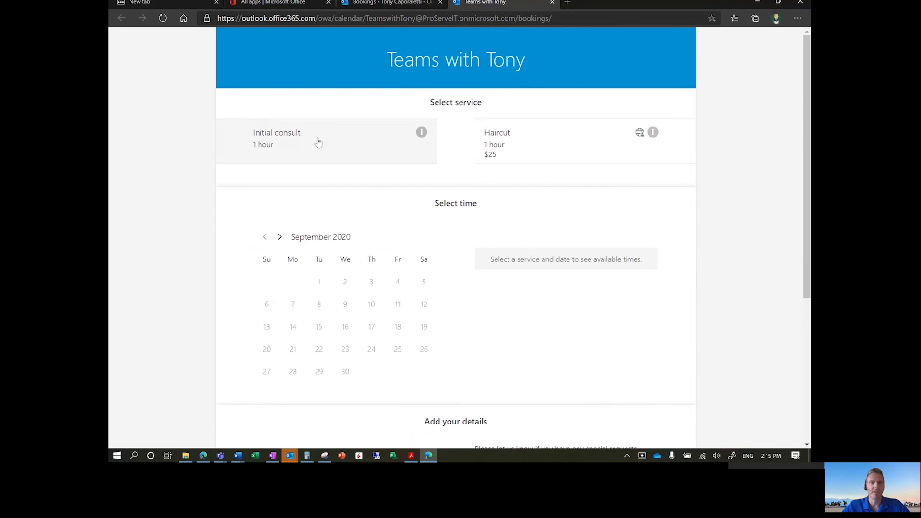
- Select the Haircut service at 3:00 pm on September 23 with a specific staff member
left_click(545, 143)
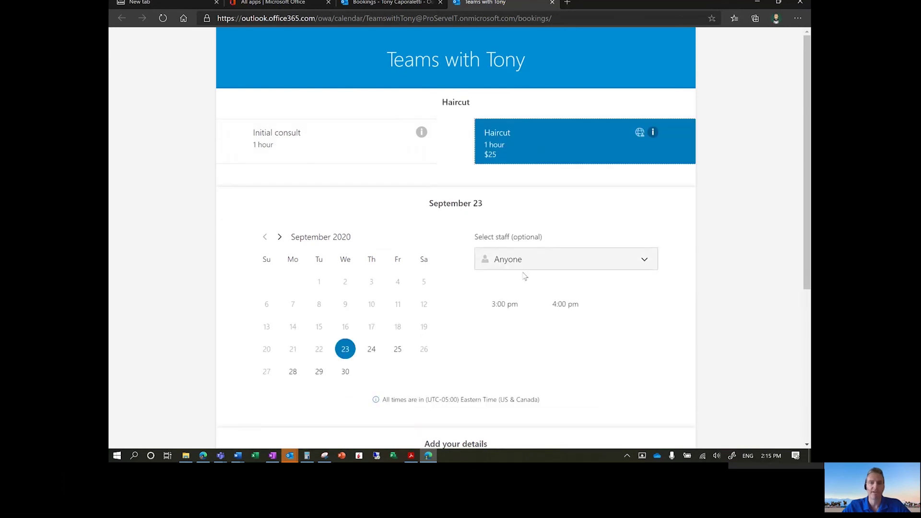
left_click(505, 304)
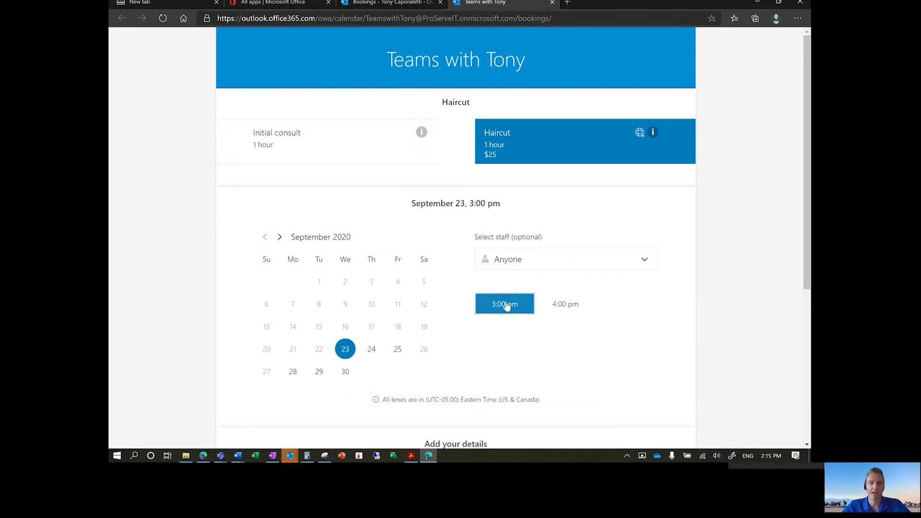
left_click(533, 269)
left_click(513, 334)
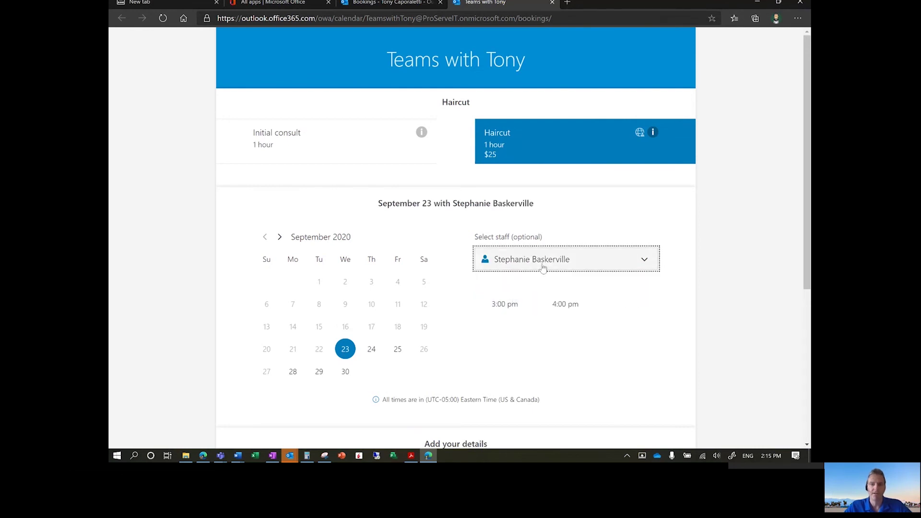
scroll(444, 268, "down", 2)
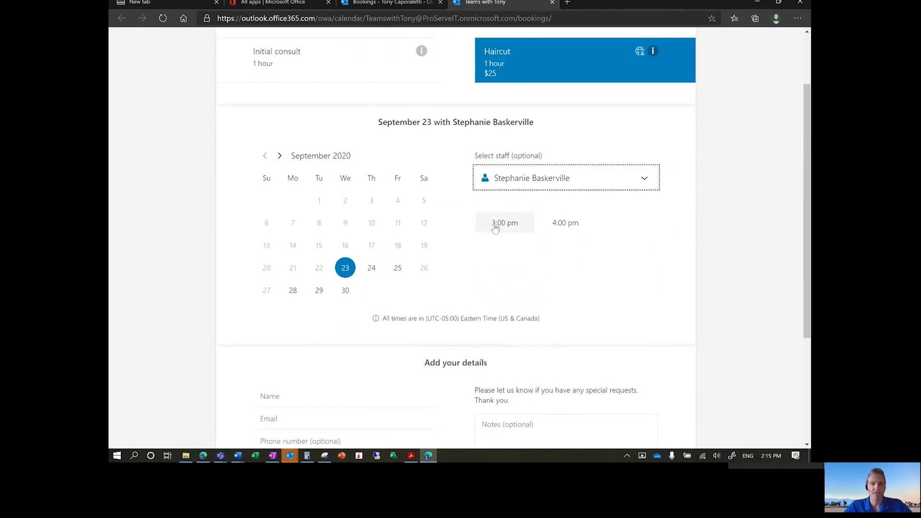
- Reselect the 3:00 pm slot and enter the customer's name, e-mail and phone number
left_click(494, 222)
scroll(515, 264, "down", 4)
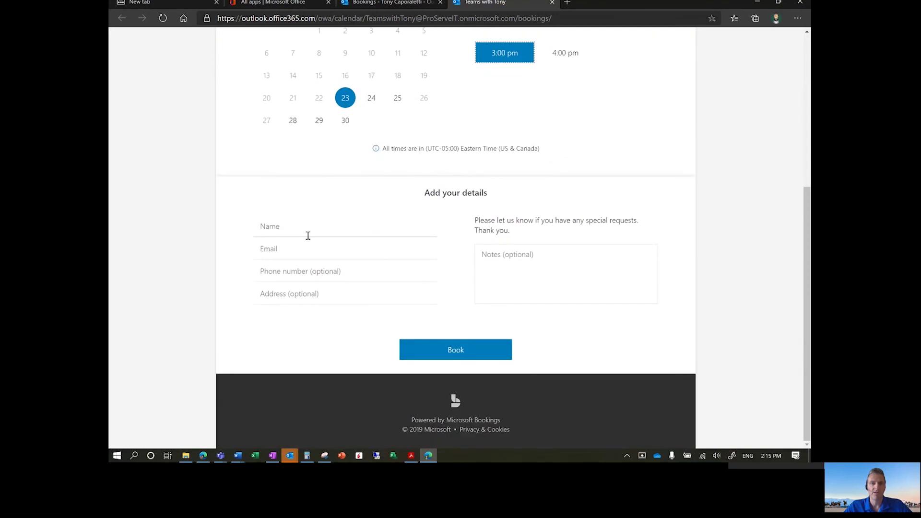
left_click(308, 235)
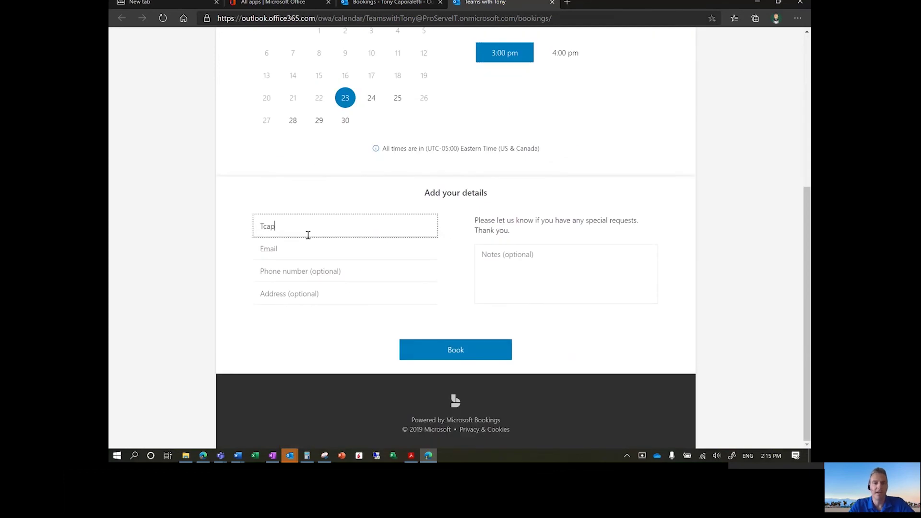
key("Tab")
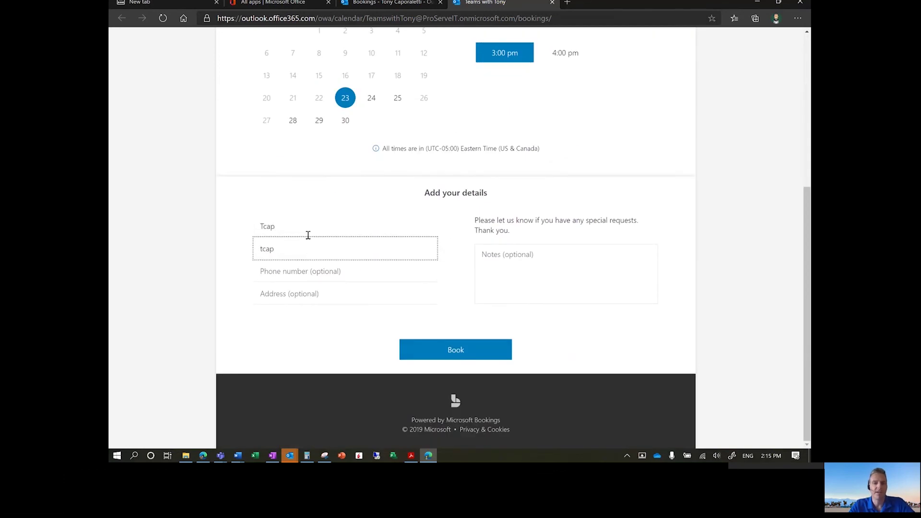
key("Tab")
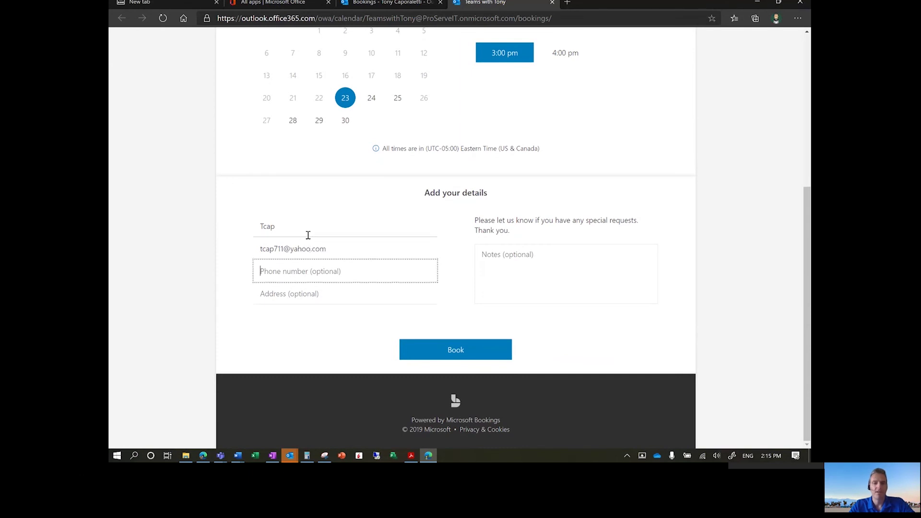
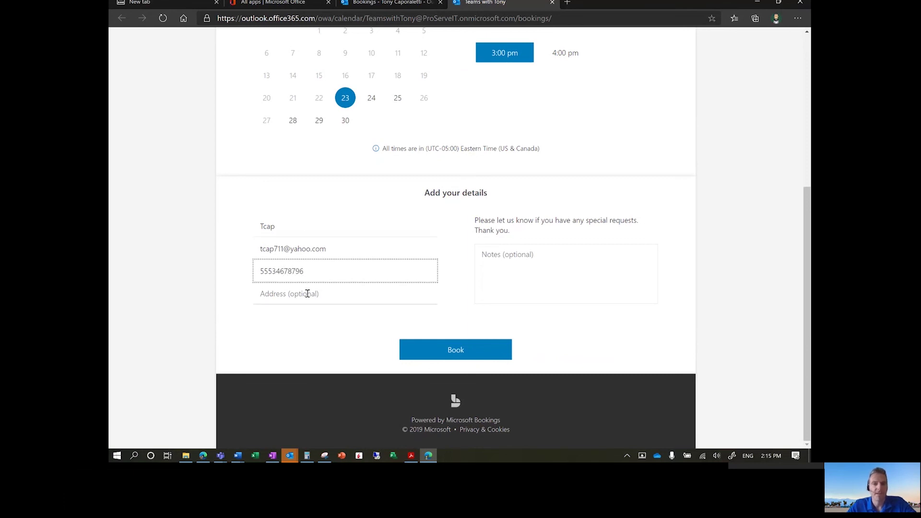
- Add the note 'can i get a mens haircut' and submit the booking
left_click(308, 293)
left_click(521, 272)
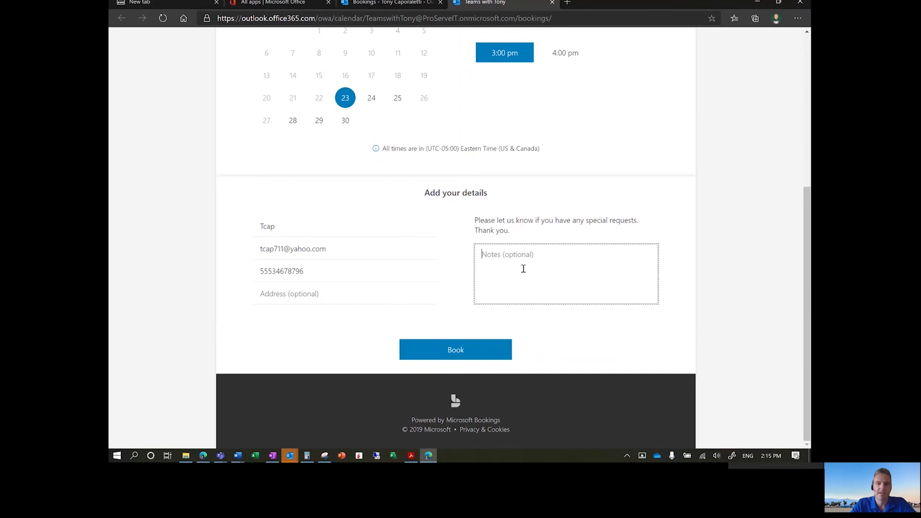
type("can i get a m")
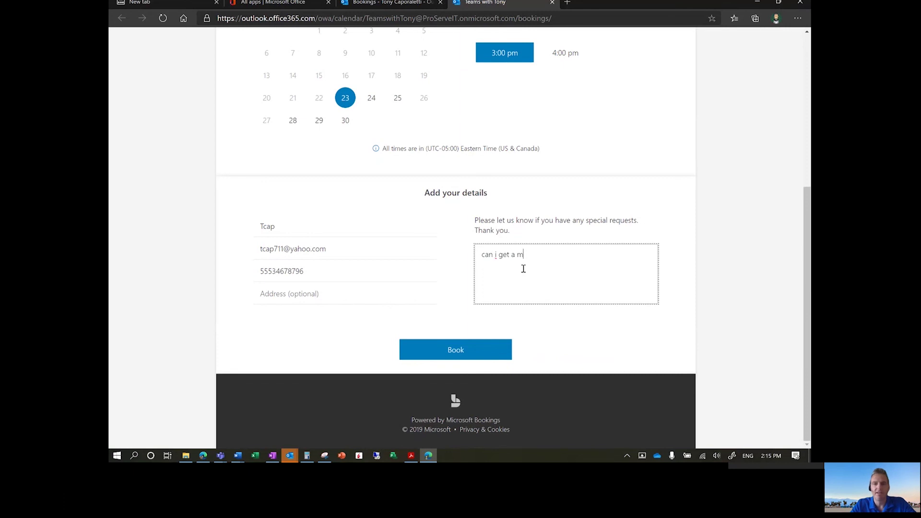
type("ens haircut")
left_click(475, 352)
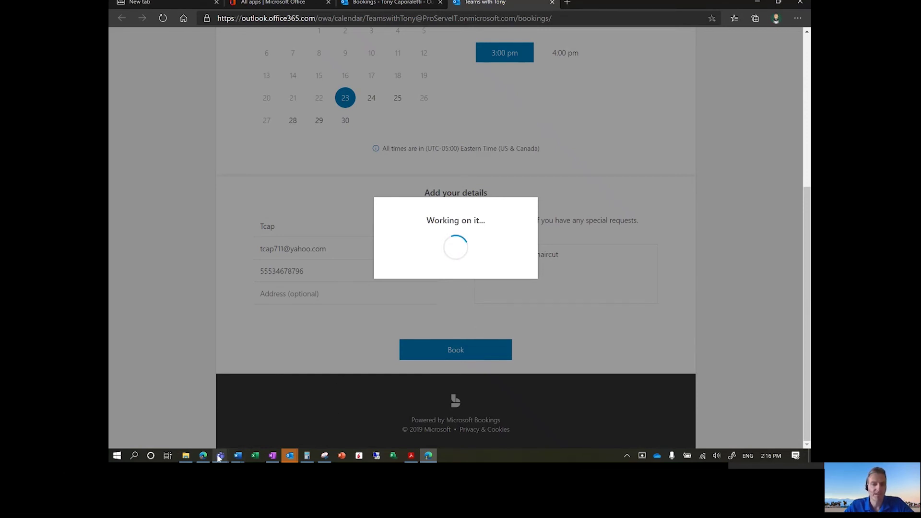
- Confirm adding Teams with Tony and review the loaded staff schedule for September 22, 2020
mouse_move(219, 458)
left_click(164, 396)
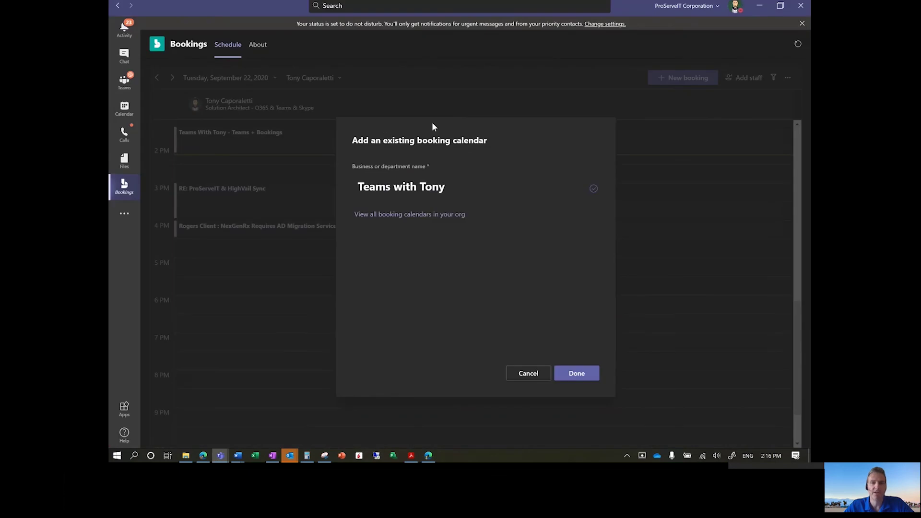
left_click(577, 374)
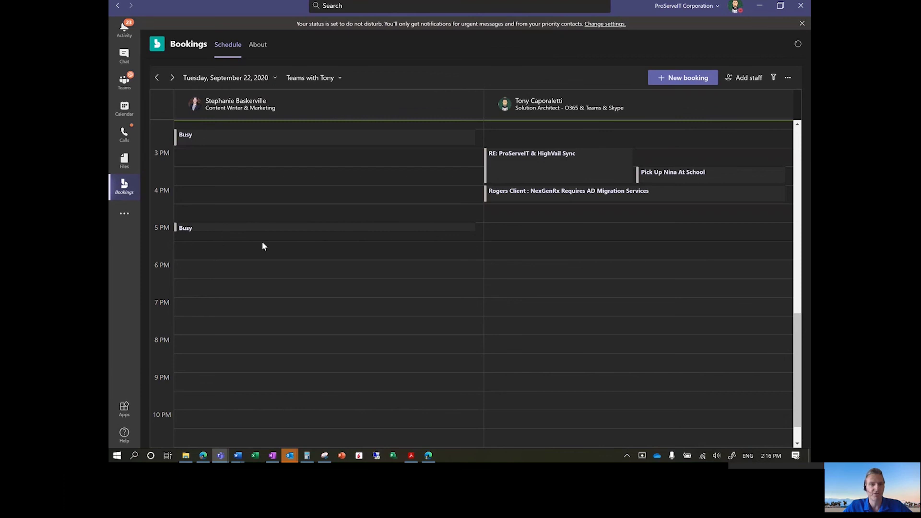
scroll(262, 242, "down", 1)
scroll(262, 242, "up", 6)
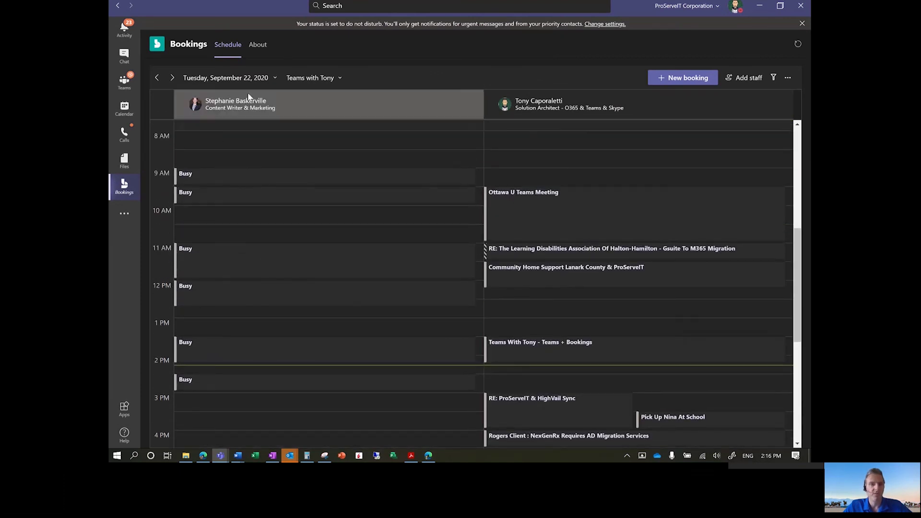
- Jump the Teams Bookings schedule to September 23, 2020 and bring the 3 PM Haircut booking into view
left_click(269, 80)
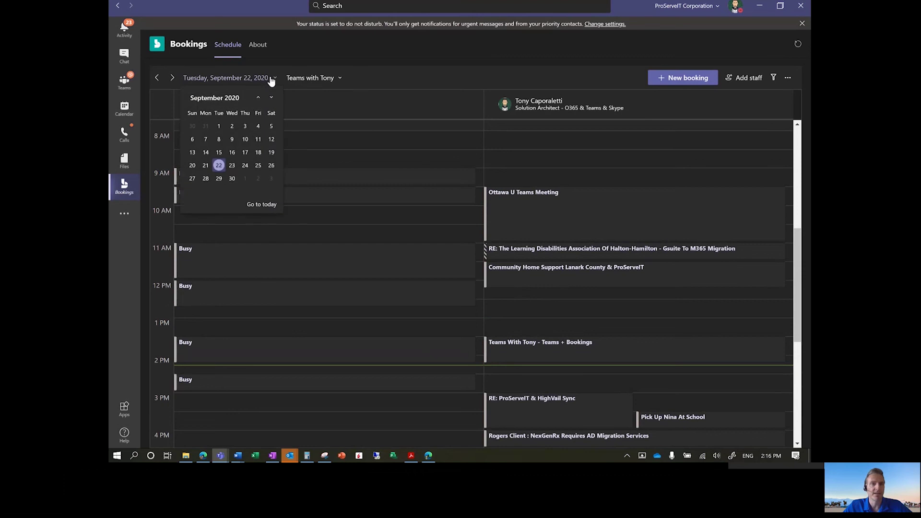
left_click(231, 165)
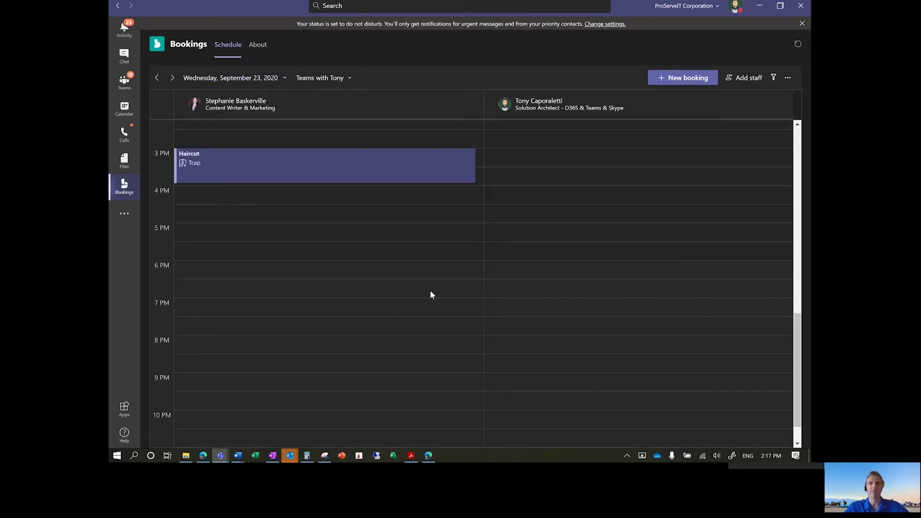
scroll(304, 256, "up", 2)
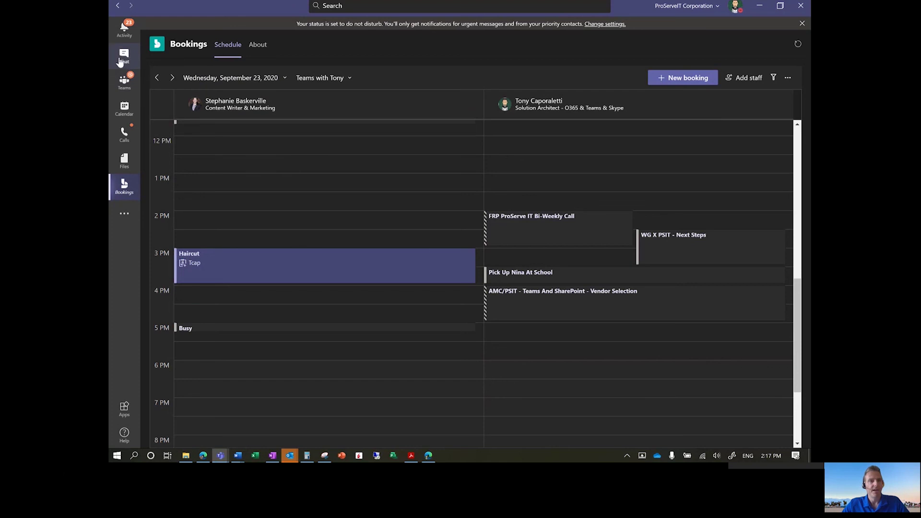
- Minimize Teams and close the 'Thank you for booking' confirmation in the browser
left_click(763, 6)
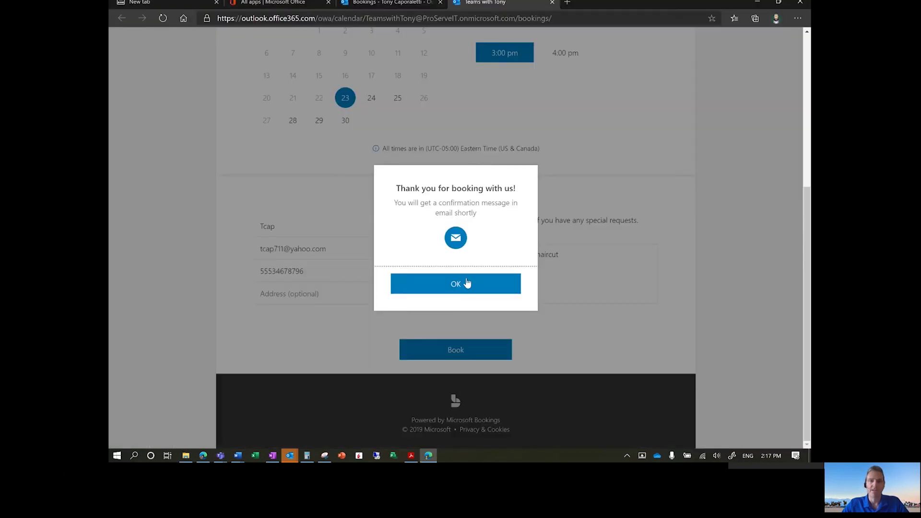
left_click(454, 281)
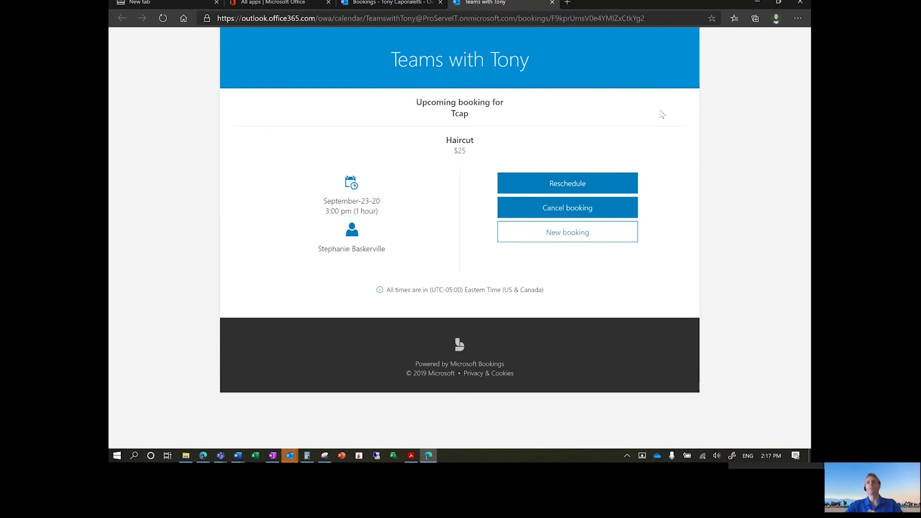